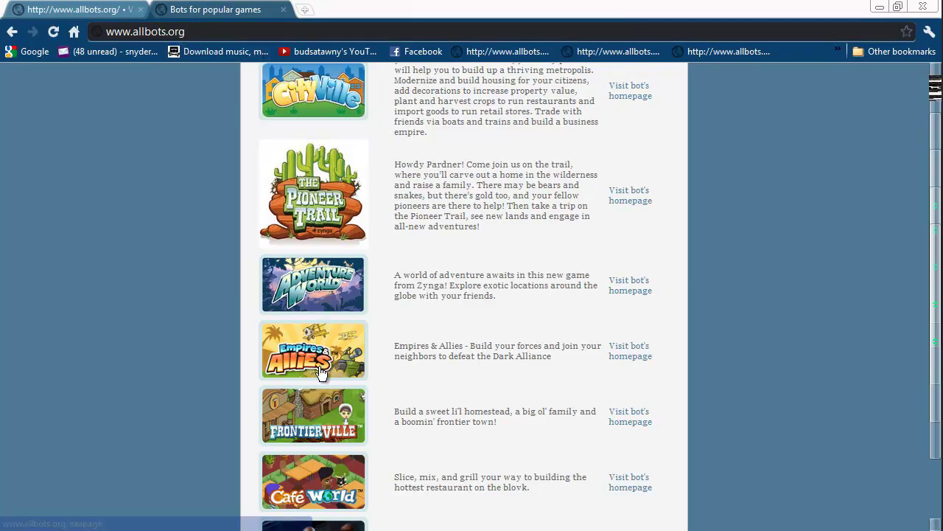
Go from the Empires & Allies bot page to the DepositFiles download page for eaabot_setup_028.zip
left_click(317, 357)
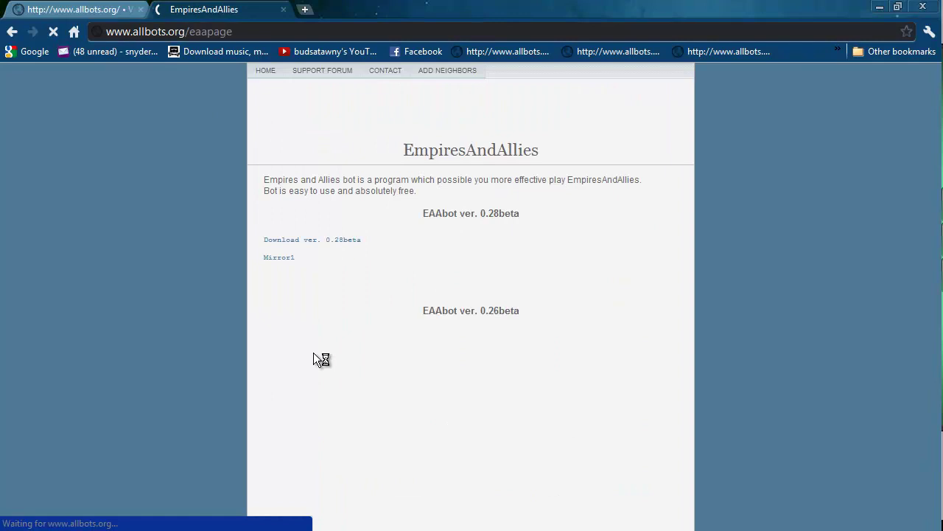
left_click(322, 243)
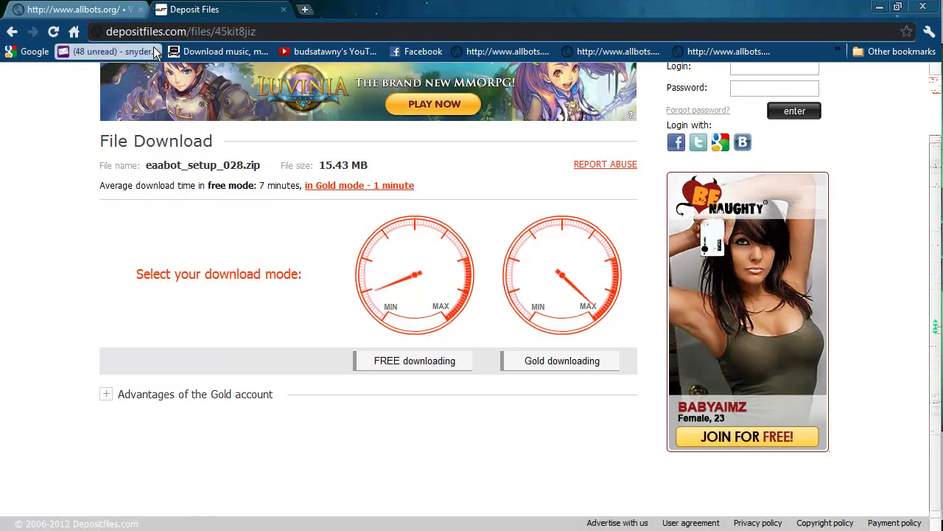
Close the DepositFiles and MediaFire tabs, copying the EAA Bot Fix forum URL in between
left_click(283, 10)
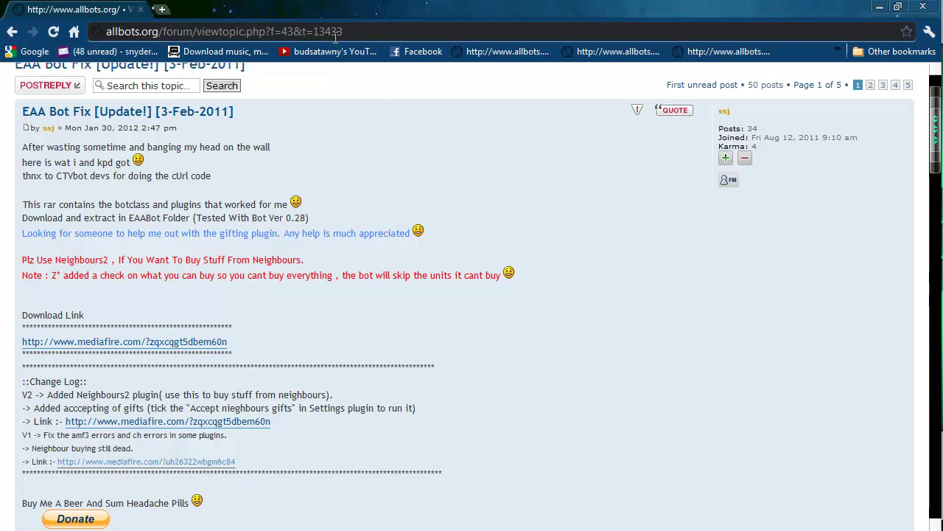
left_click_drag(355, 33, 108, 35)
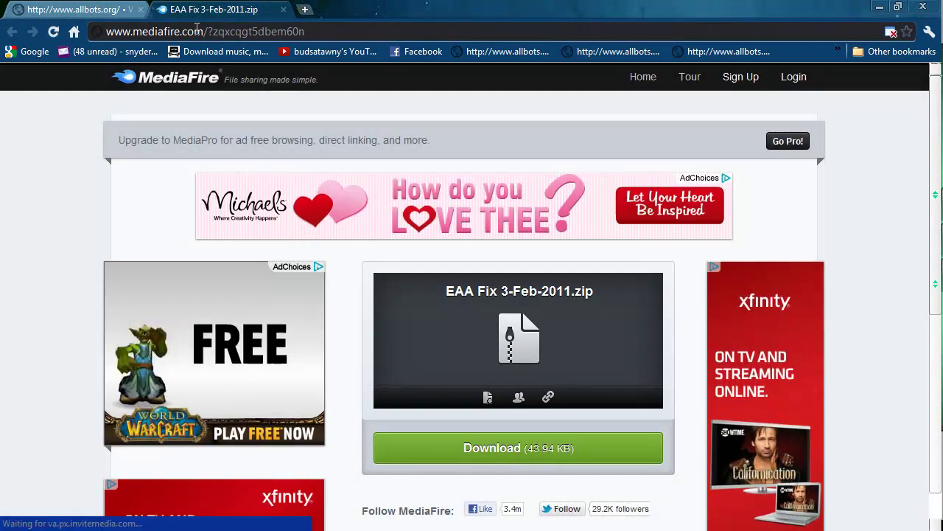
left_click(284, 11)
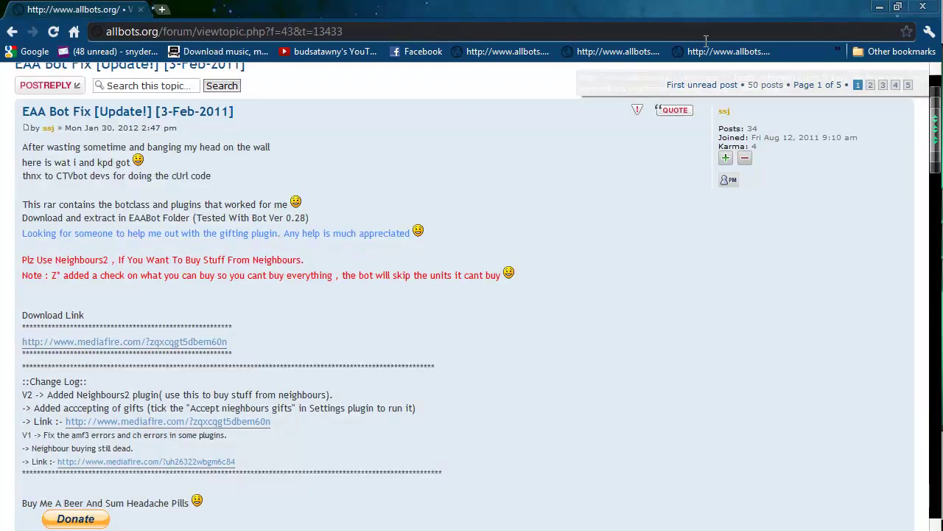
Open the EAABot installation folder in Program Files (x86) via the desktop shortcut
left_click(879, 6)
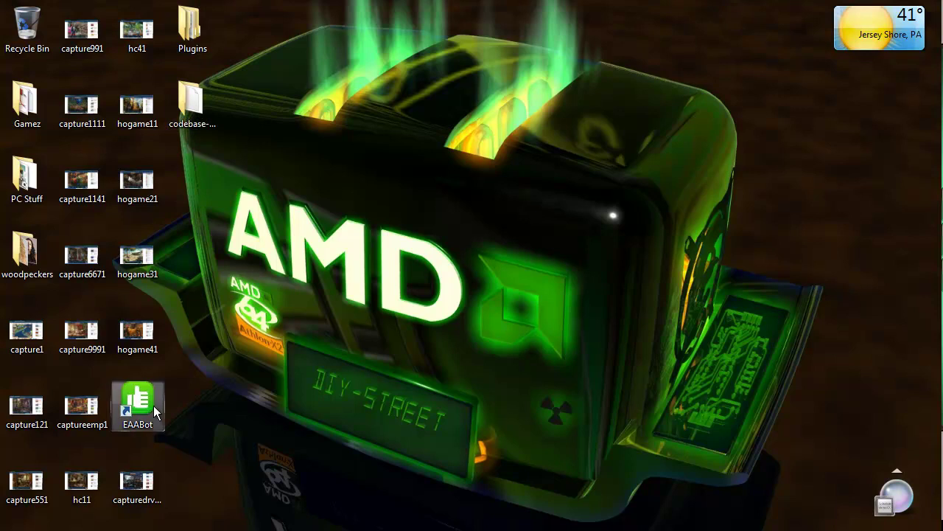
right_click(135, 409)
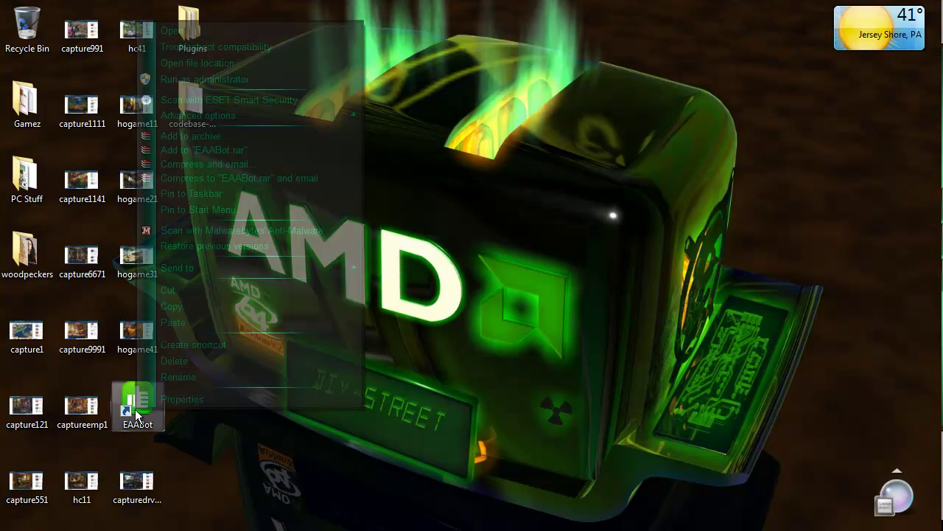
left_click(191, 62)
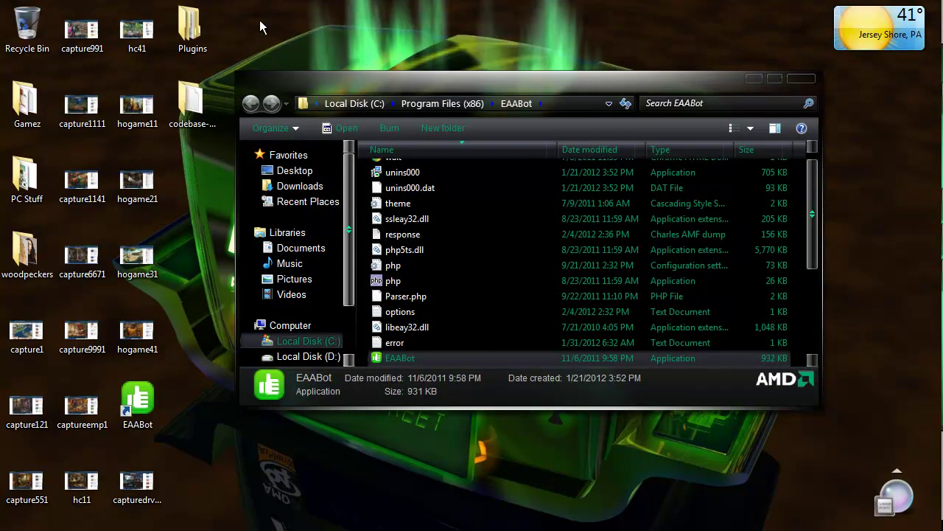
Copy the desktop Plugins and codebase-php folders for the EAABot folder, then close it
left_click_drag(240, 14, 190, 130)
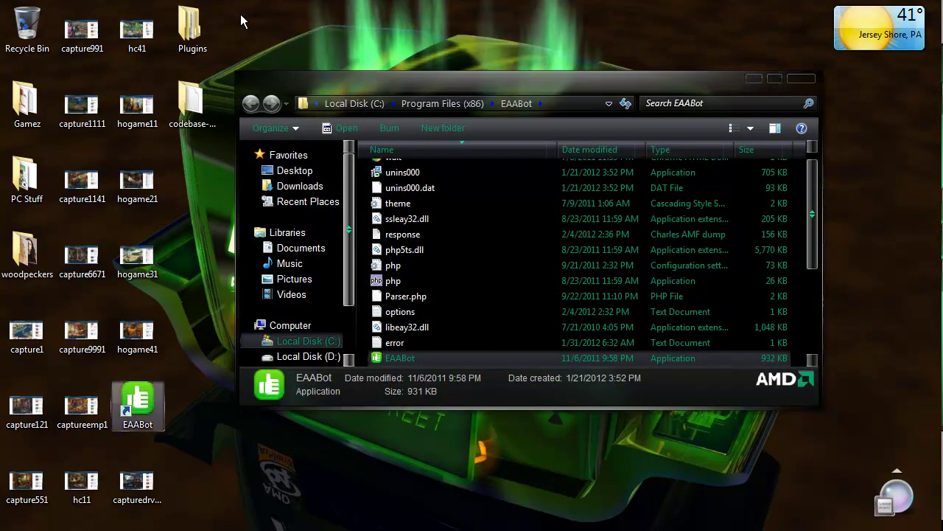
right_click(188, 109)
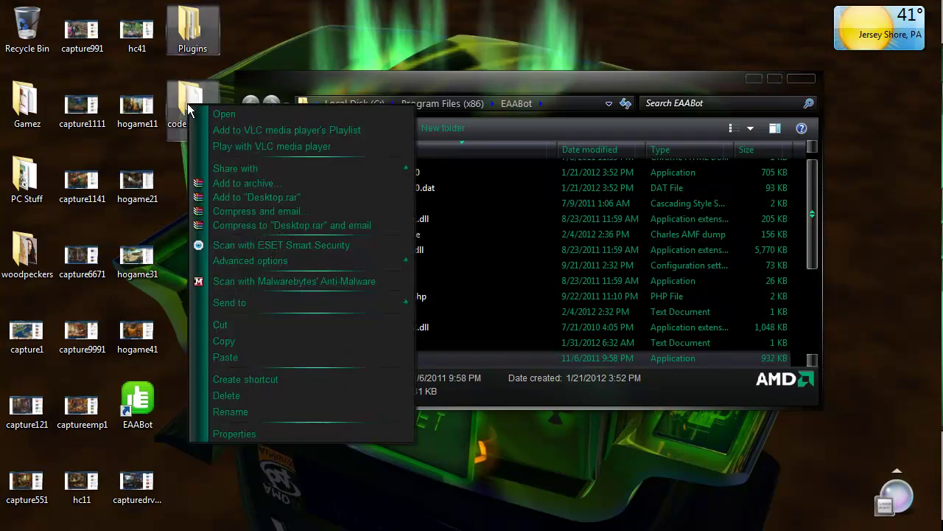
left_click(235, 336)
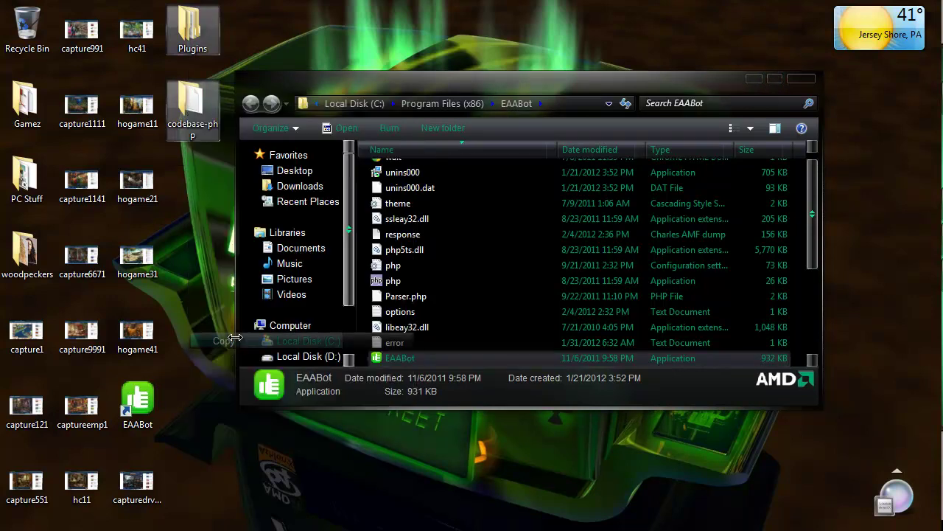
right_click(483, 281)
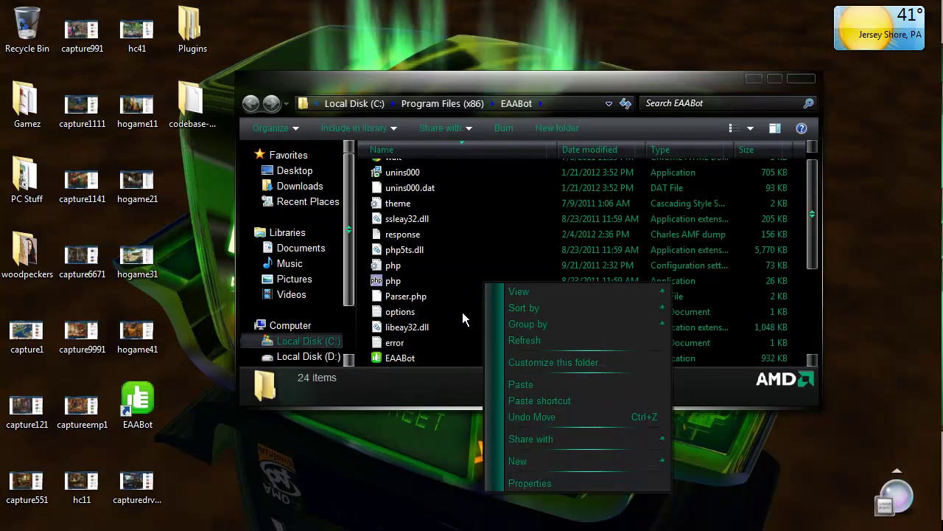
left_click(794, 77)
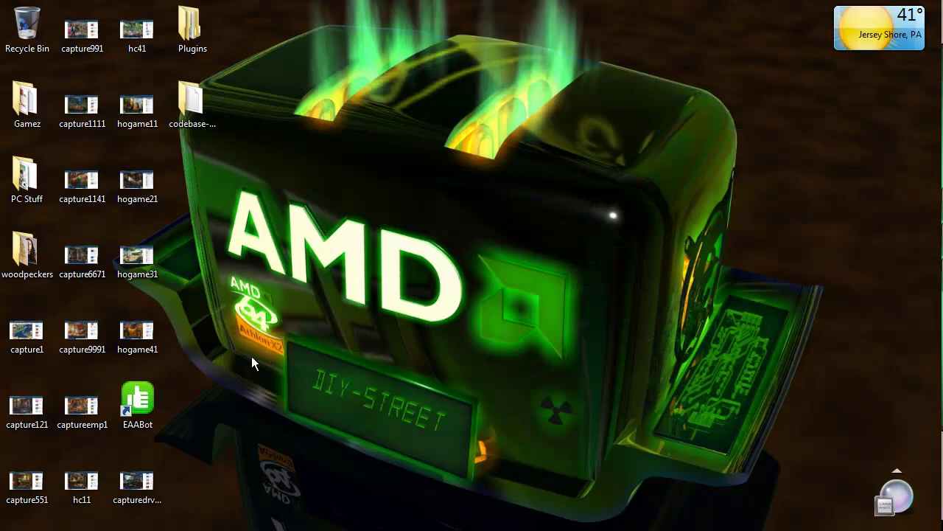
Run EAABot 0.28beta as administrator and show its PluginsManager list of installed plugins
right_click(138, 403)
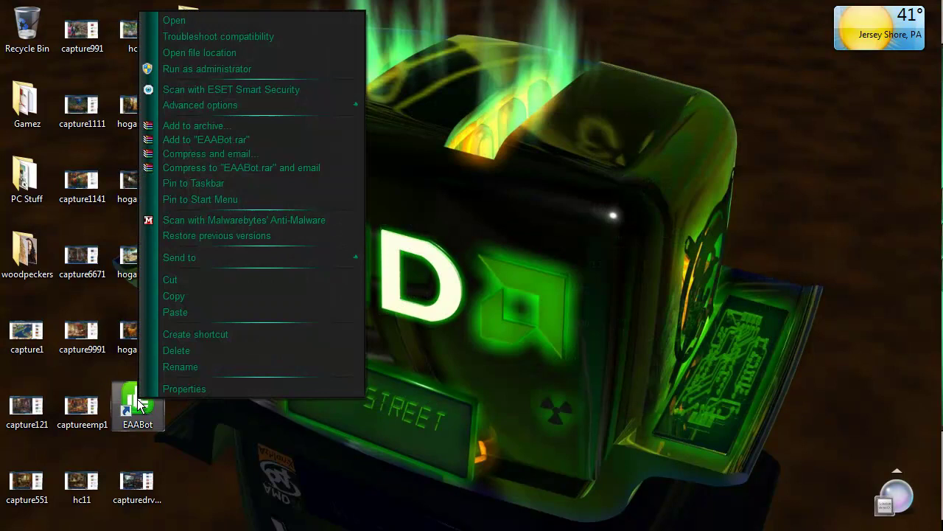
left_click(212, 72)
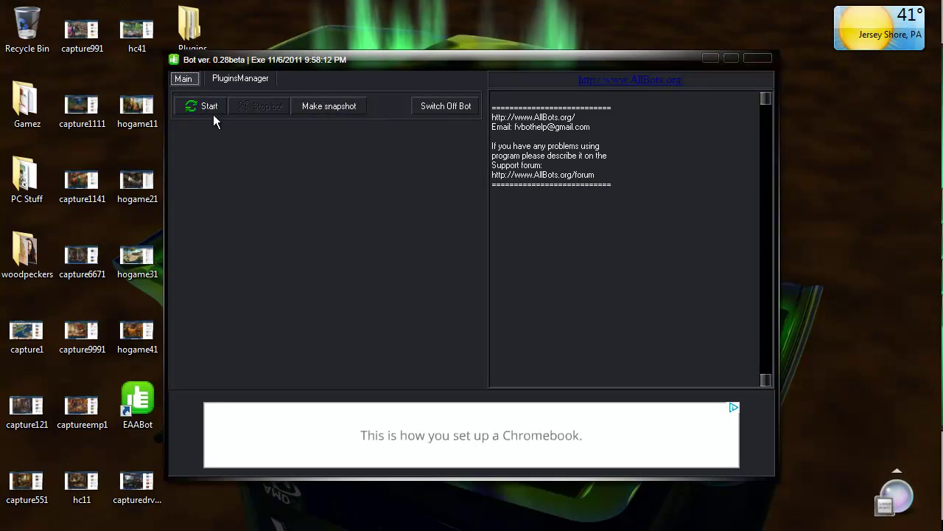
left_click(242, 78)
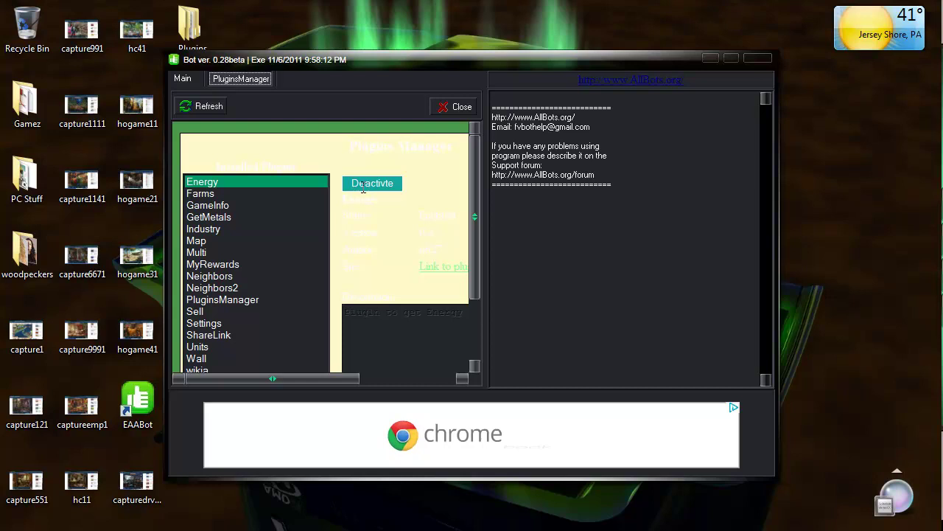
Check the Farms, GameInfo, Neighbors, Neighbors2, PluginsManager and Settings plugin details, then return to Main
left_click(211, 195)
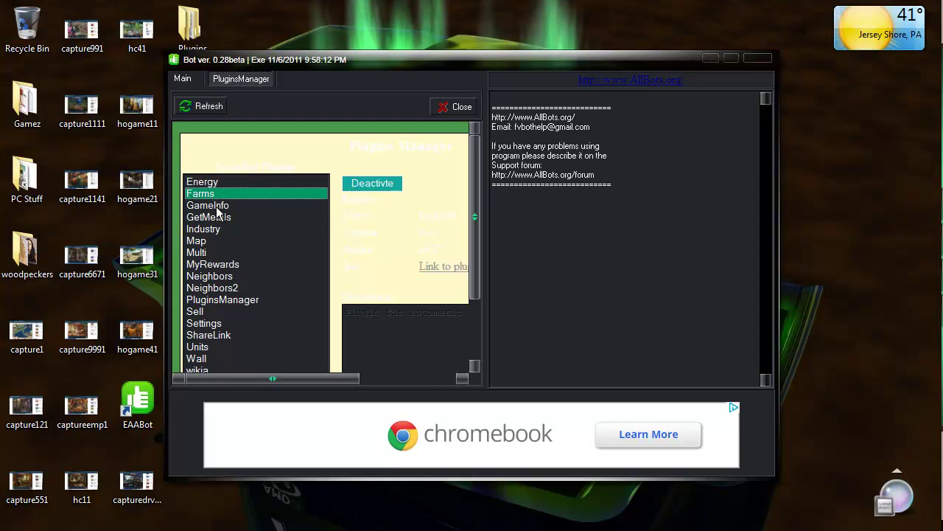
left_click(217, 207)
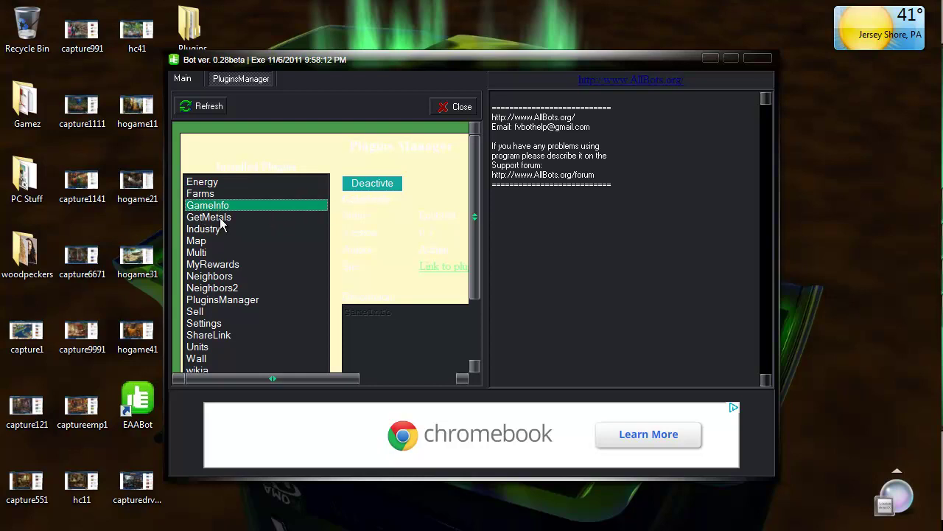
left_click(227, 278)
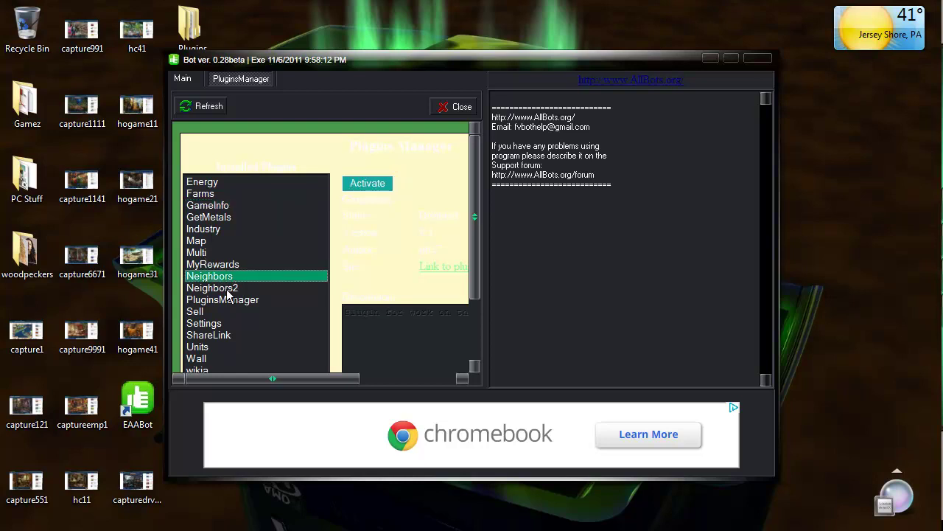
left_click(228, 291)
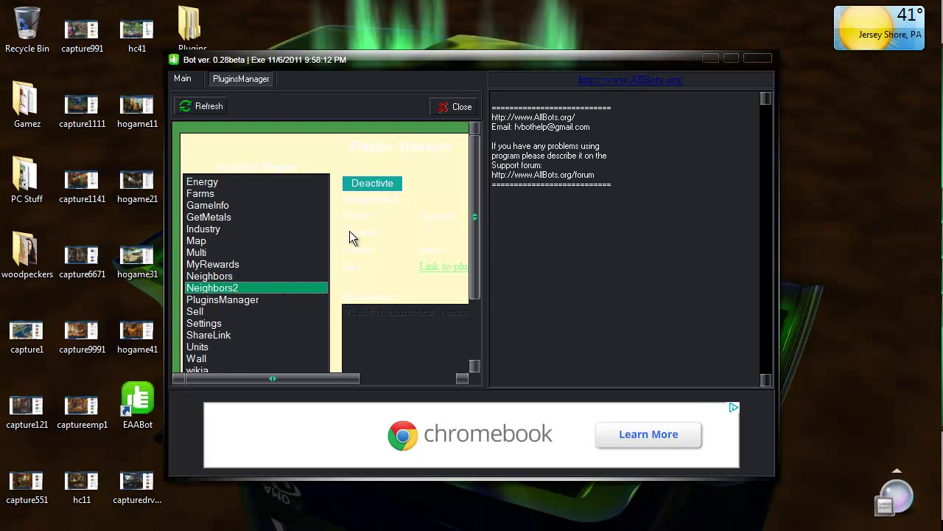
left_click(240, 305)
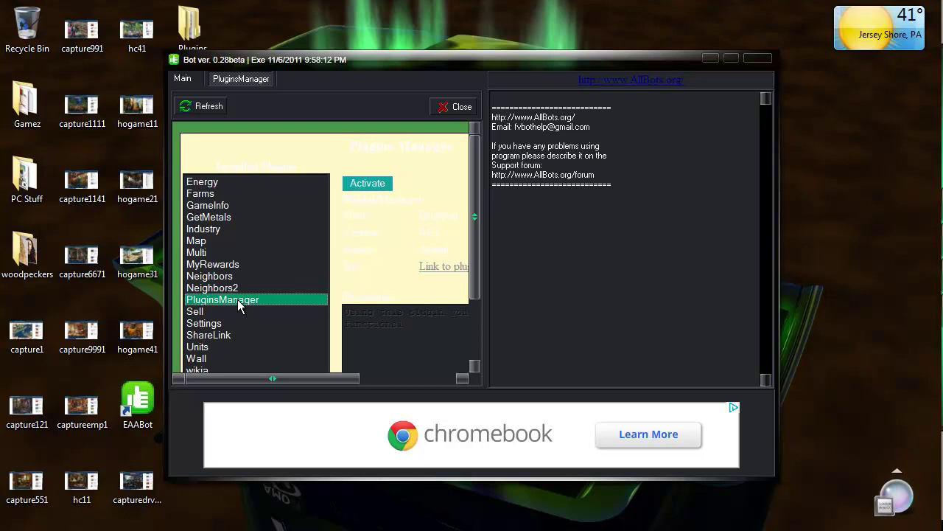
left_click(217, 326)
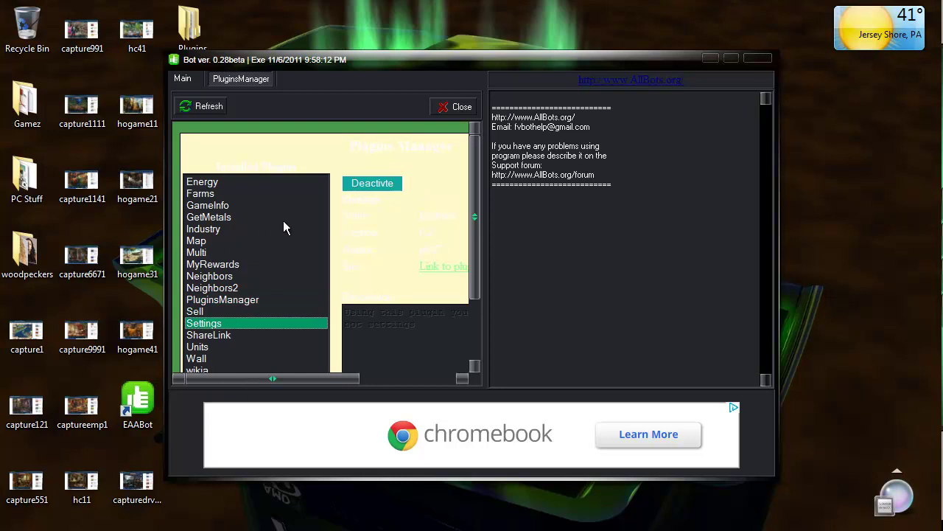
left_click(185, 79)
Start the bot from the Main tab and maximize its window while Empires & Allies loads
left_click(209, 107)
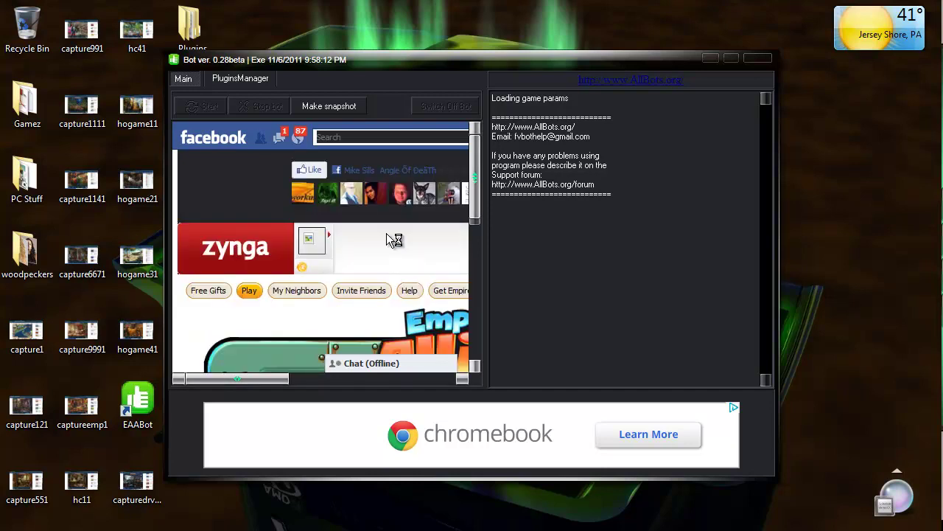
left_click(736, 59)
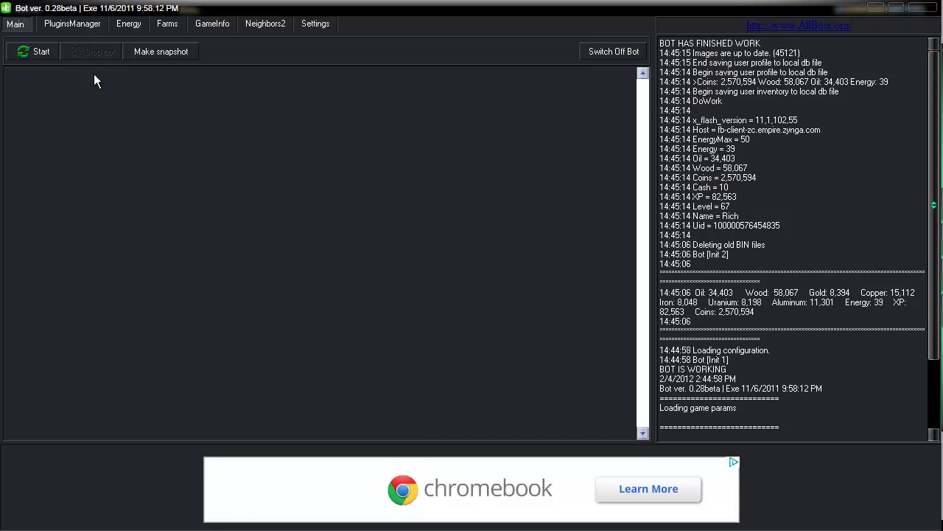
Review settings: 3600-second restart interval, America/New York time zone, English, Minimum bonus clicks
left_click(309, 24)
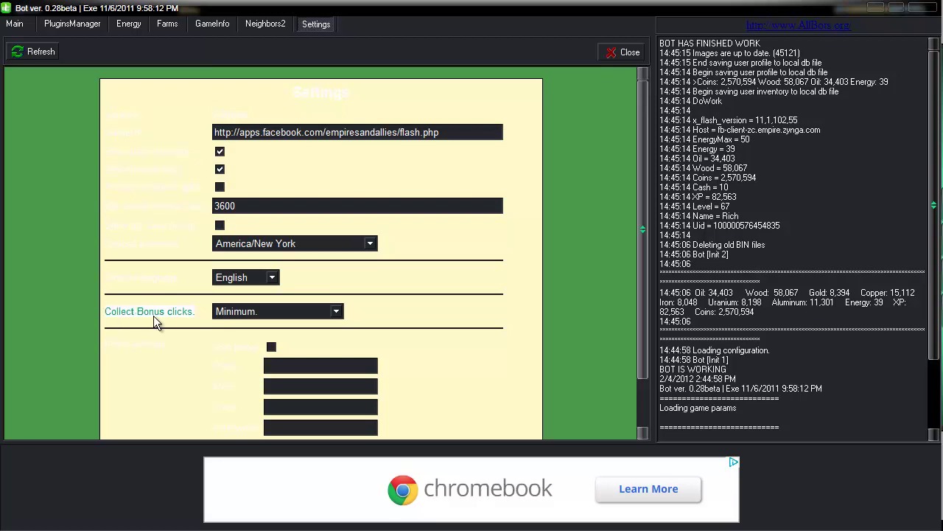
scroll(390, 335, "down", 2)
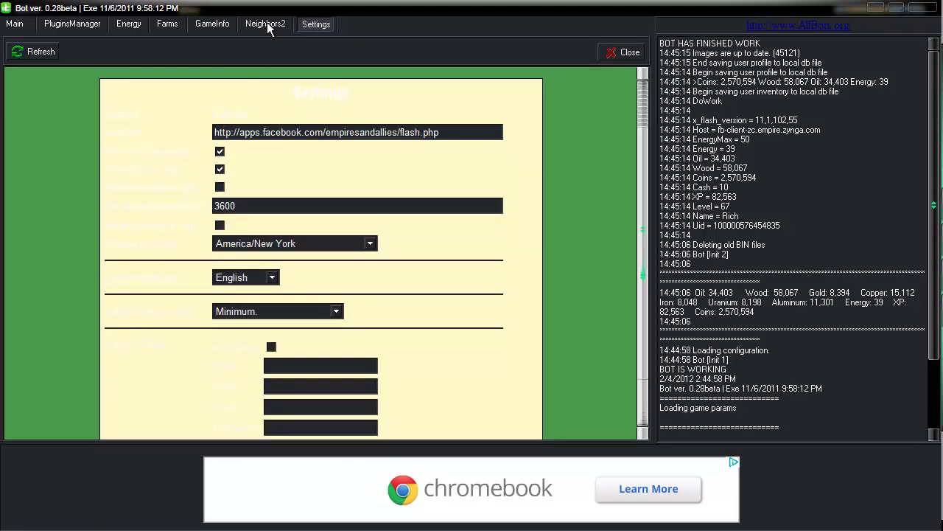
Save Neighbors2 options with 45 neighbors per cycle, stop at max energy, mass buying off
left_click(267, 23)
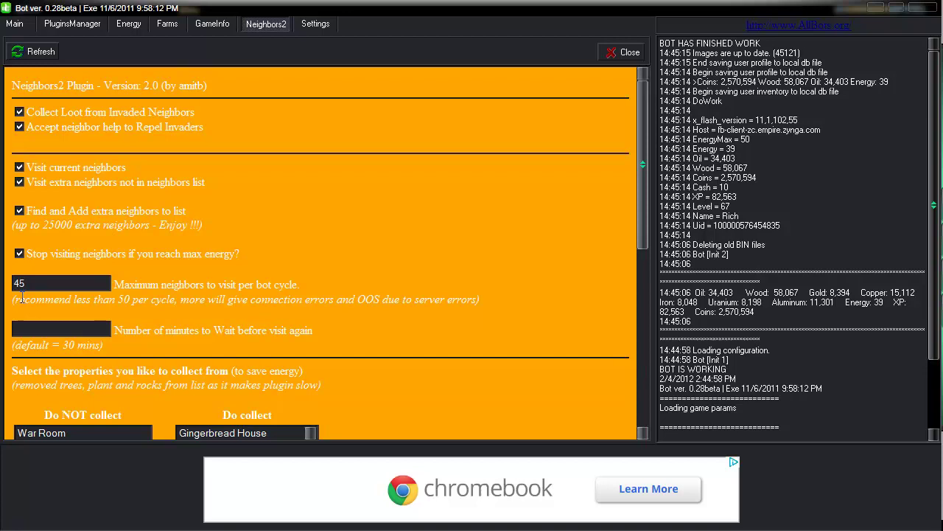
scroll(443, 327, "down", 2)
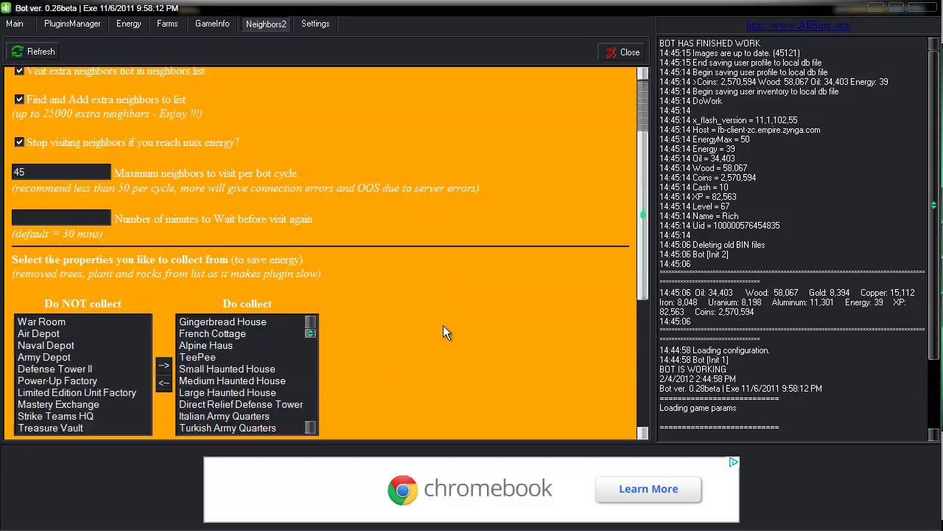
scroll(443, 326, "down", 1)
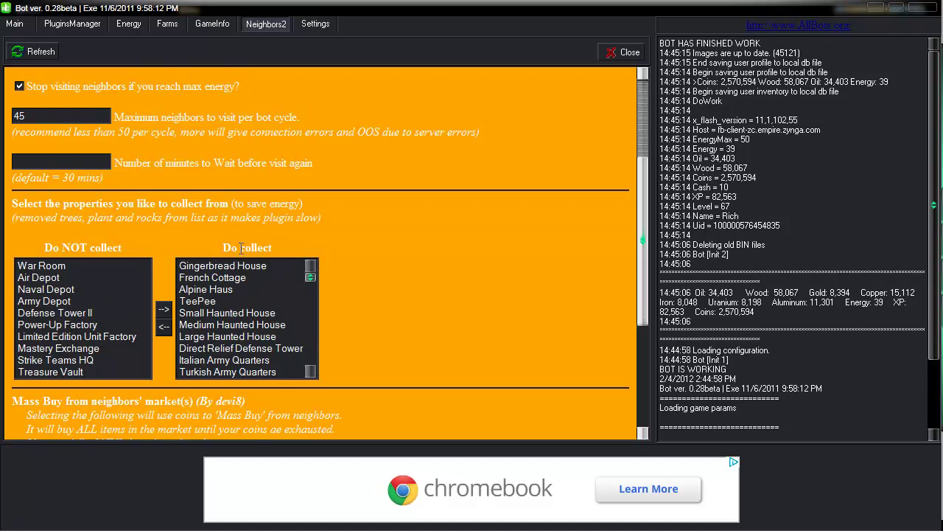
left_click_drag(125, 253, 40, 244)
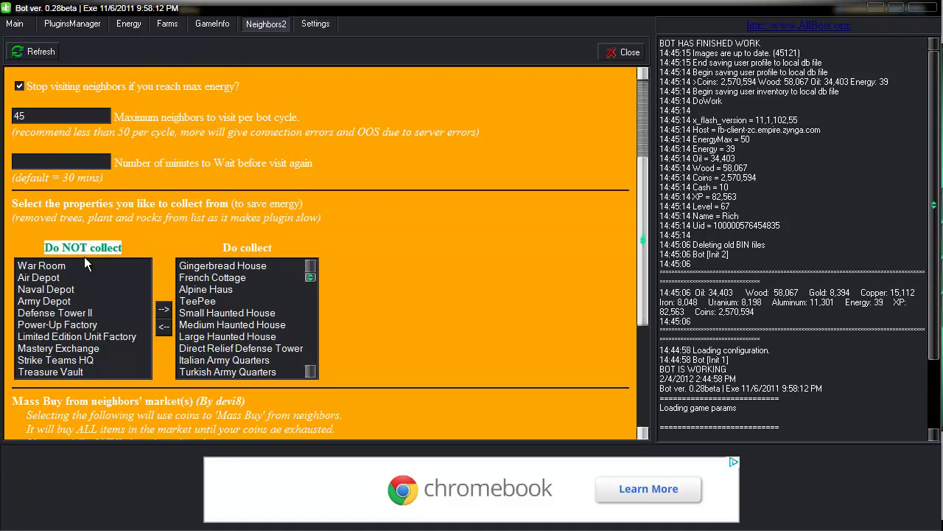
scroll(426, 287, "down", 1)
scroll(426, 288, "down", 2)
scroll(425, 287, "down", 1)
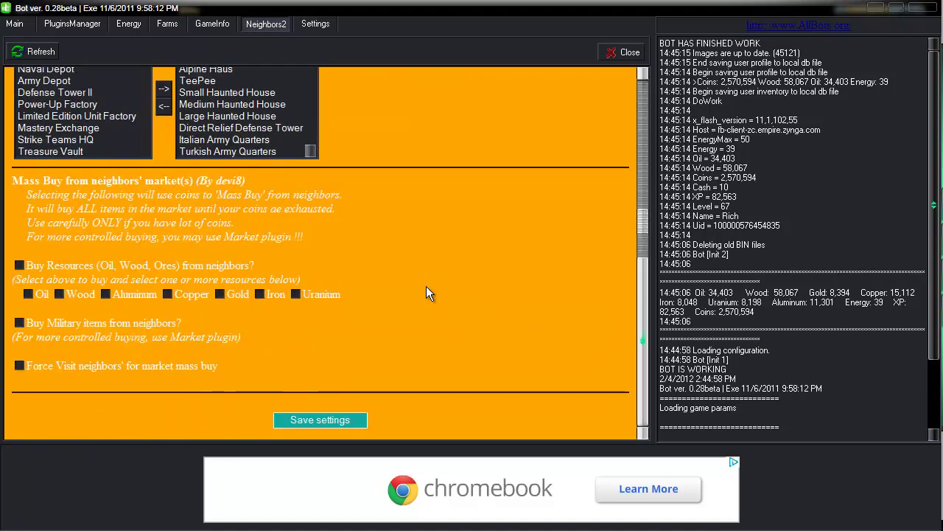
left_click(322, 420)
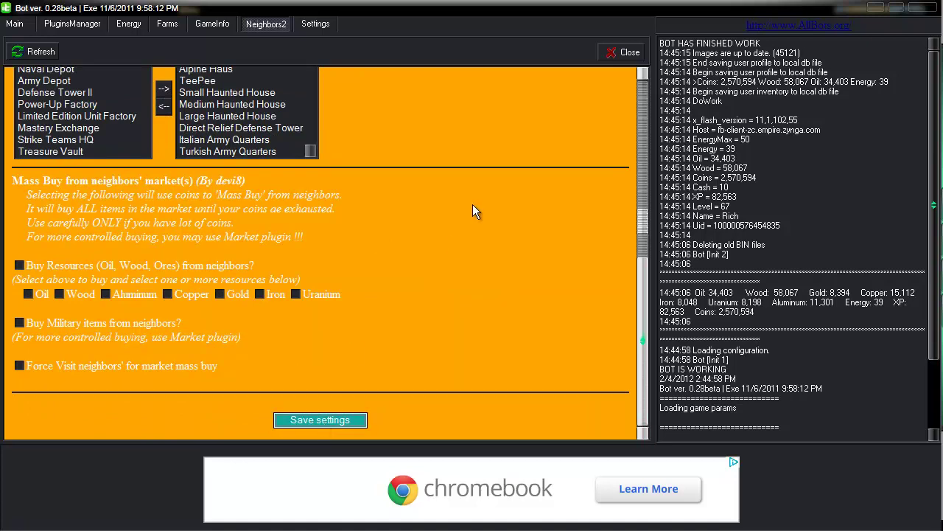
Review Energy options: 1000 cycles, database energy search on, 50 energy per cycle, stop at 49
left_click(123, 27)
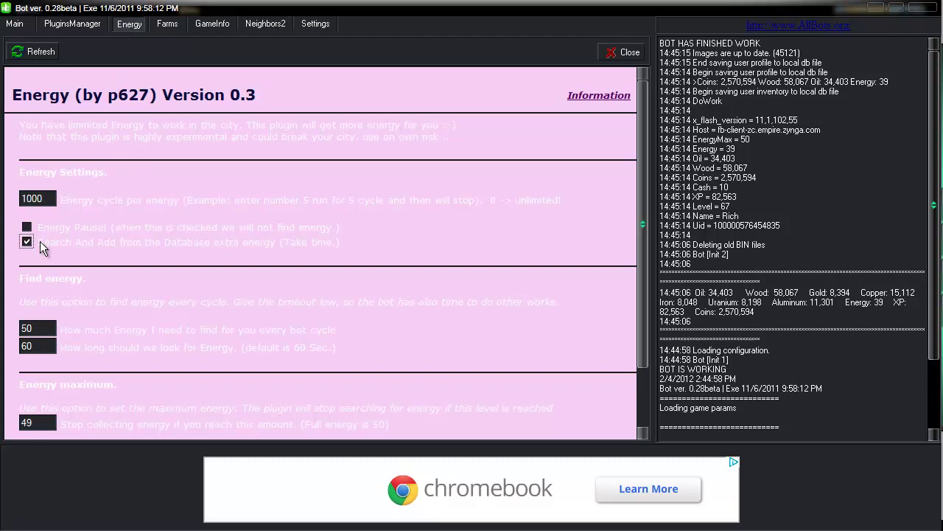
left_click_drag(340, 243, 36, 243)
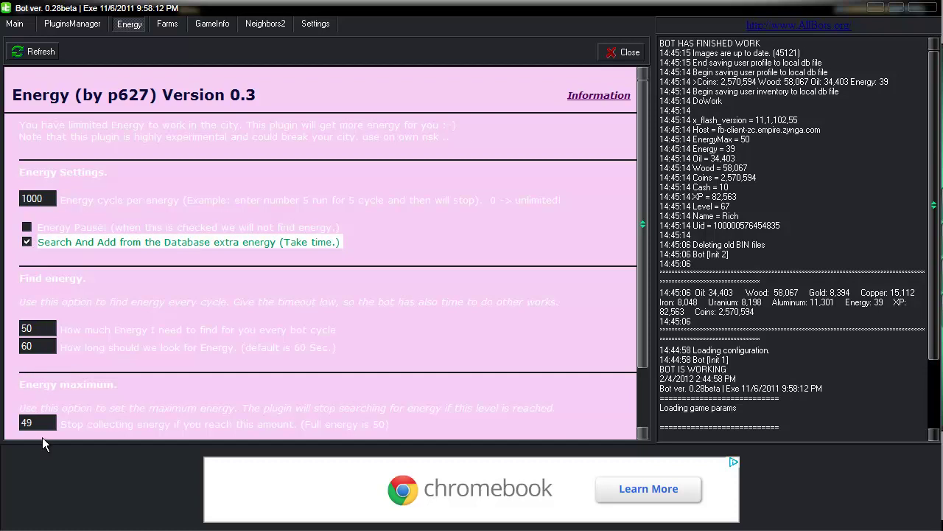
left_click(480, 357)
scroll(479, 356, "down", 1)
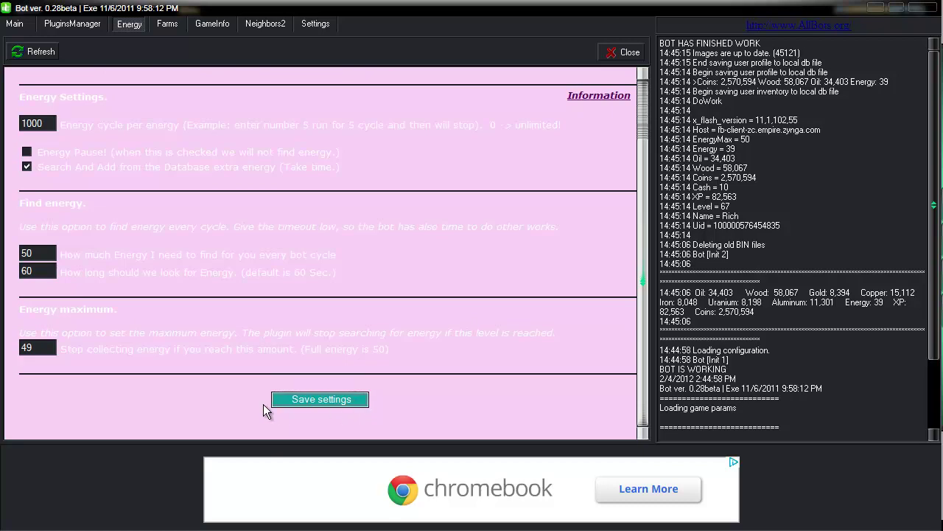
Start the bot from the Main tab and minimise the EAABot window to the desktop
left_click(15, 23)
left_click(41, 52)
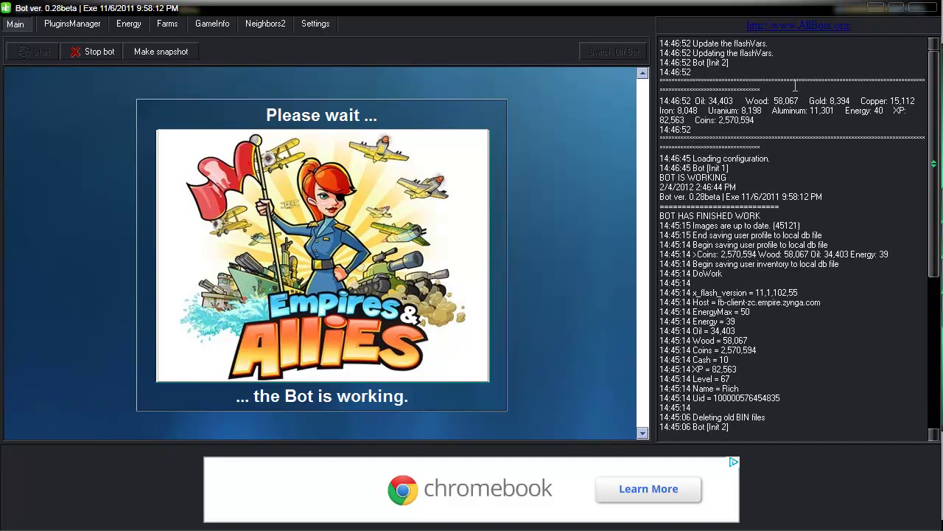
left_click(876, 8)
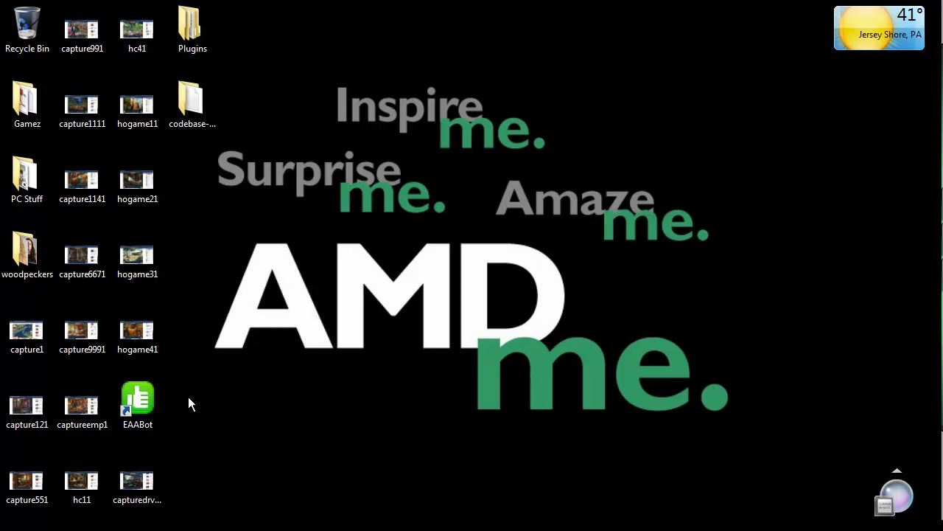
right_click(142, 409)
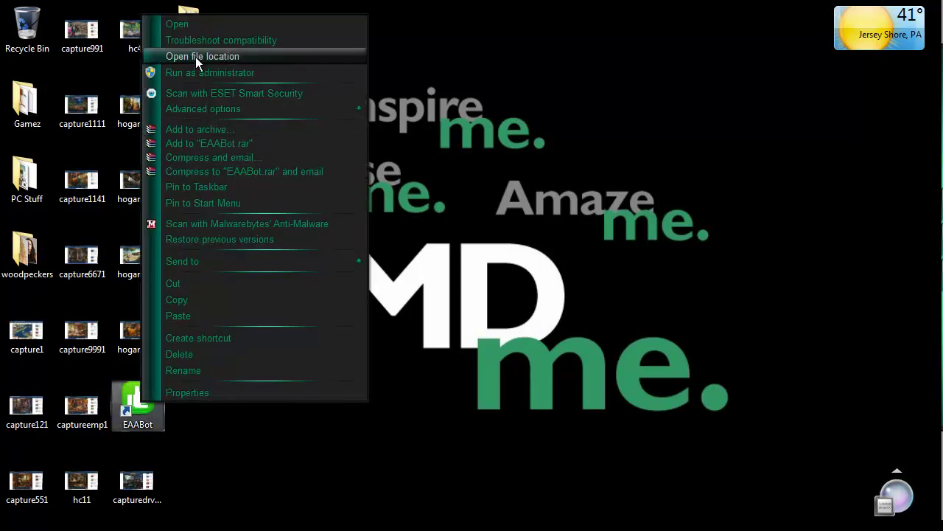
left_click(195, 57)
left_click(435, 102)
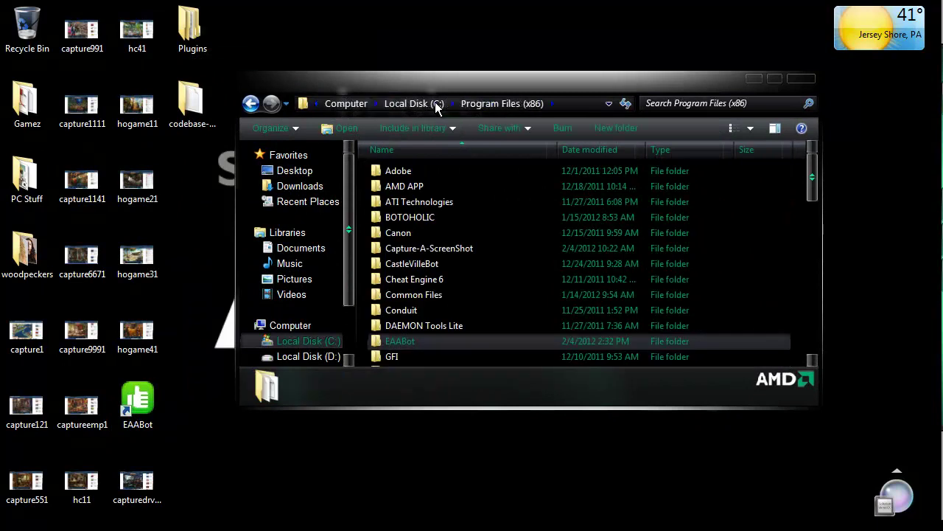
left_click(772, 79)
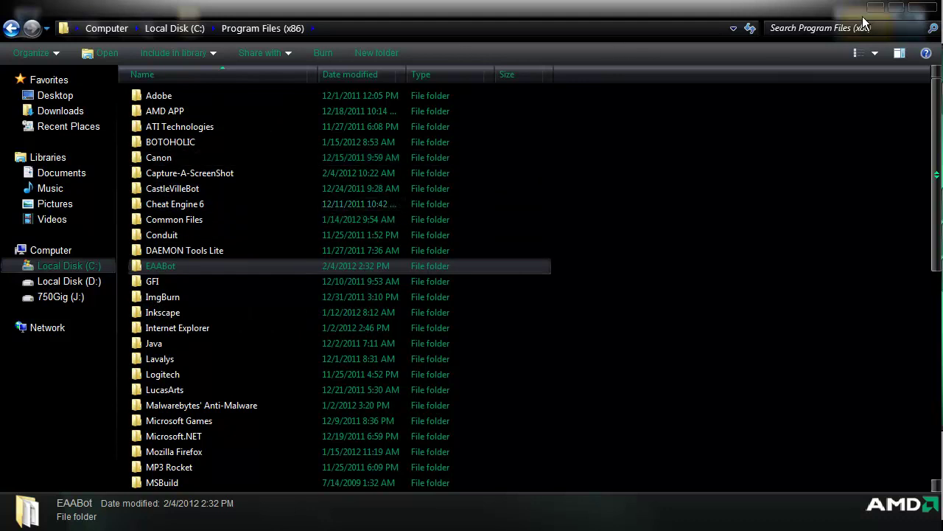
left_click(923, 12)
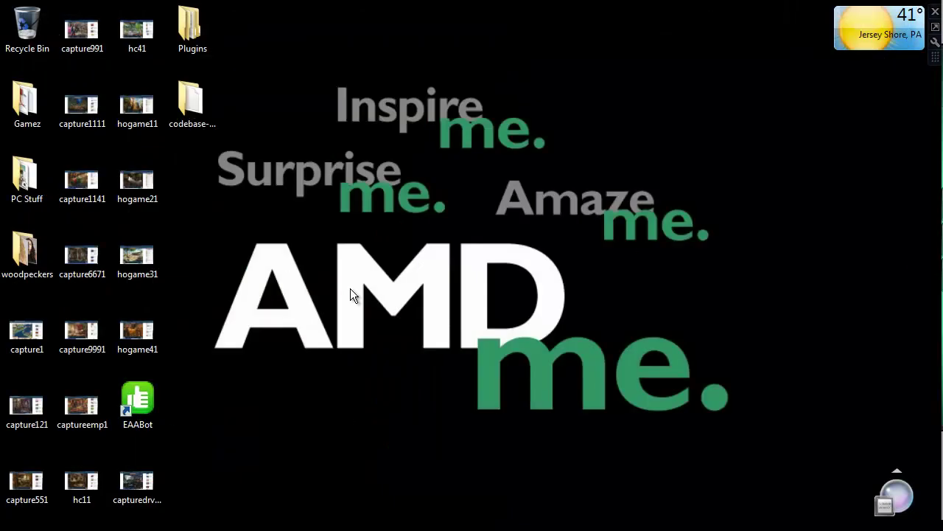